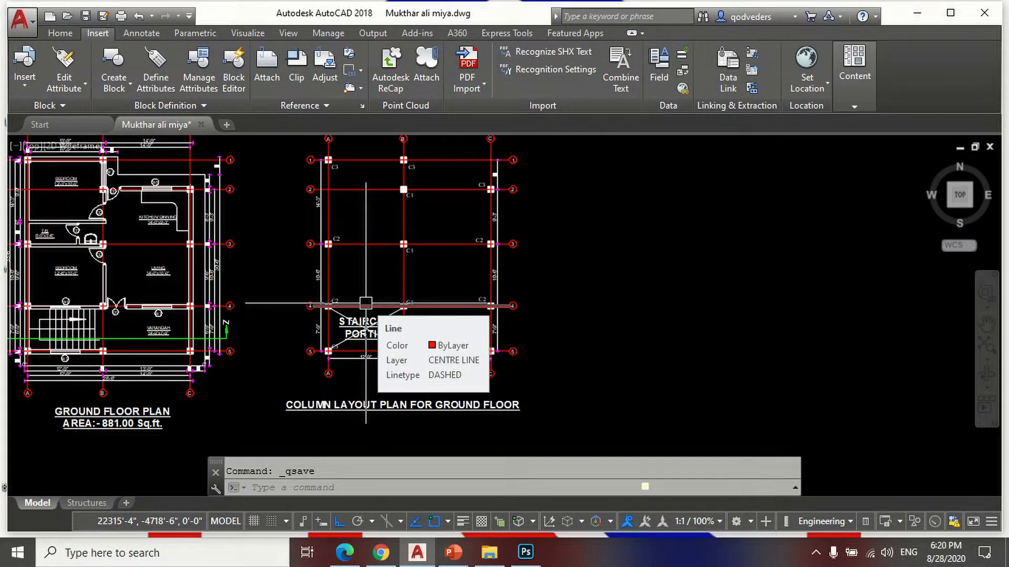
Copy the whole ground floor column layout plan with its title and place the duplicate beside the original.
scroll(366, 303, "down", 3)
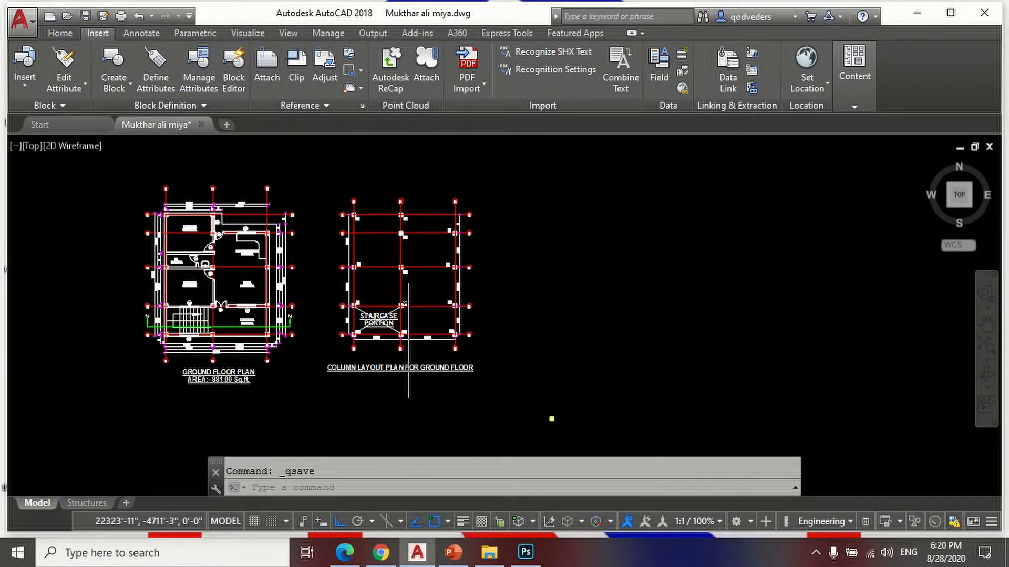
scroll(348, 269, "up", 2)
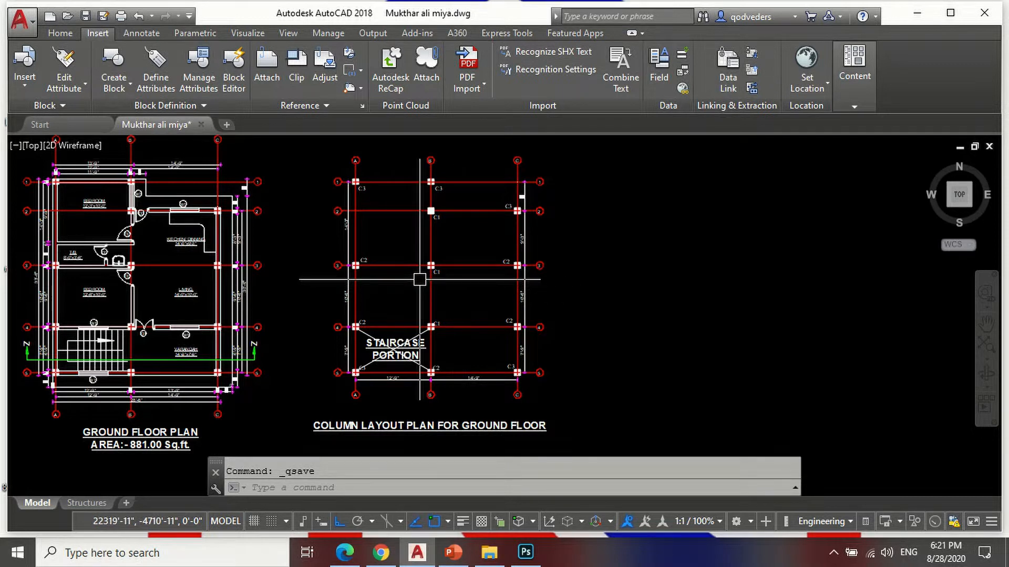
type("co")
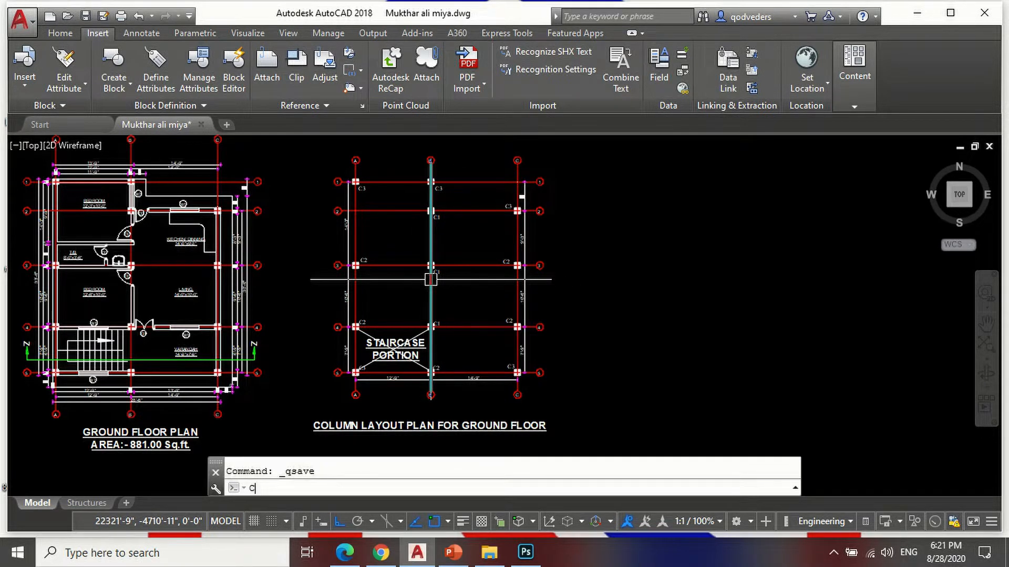
key("Return")
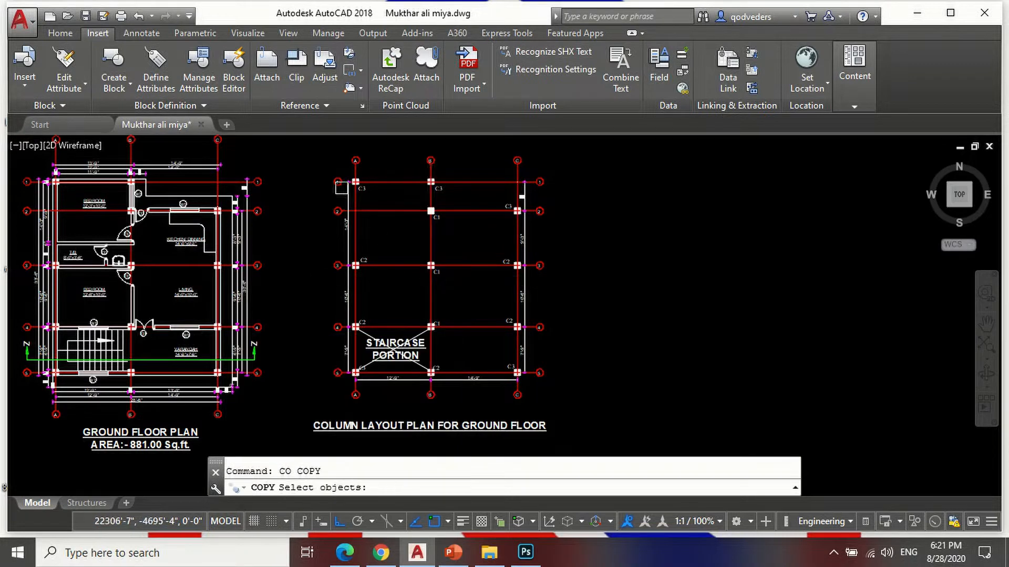
left_click(295, 155)
scroll(360, 213, "down", 2)
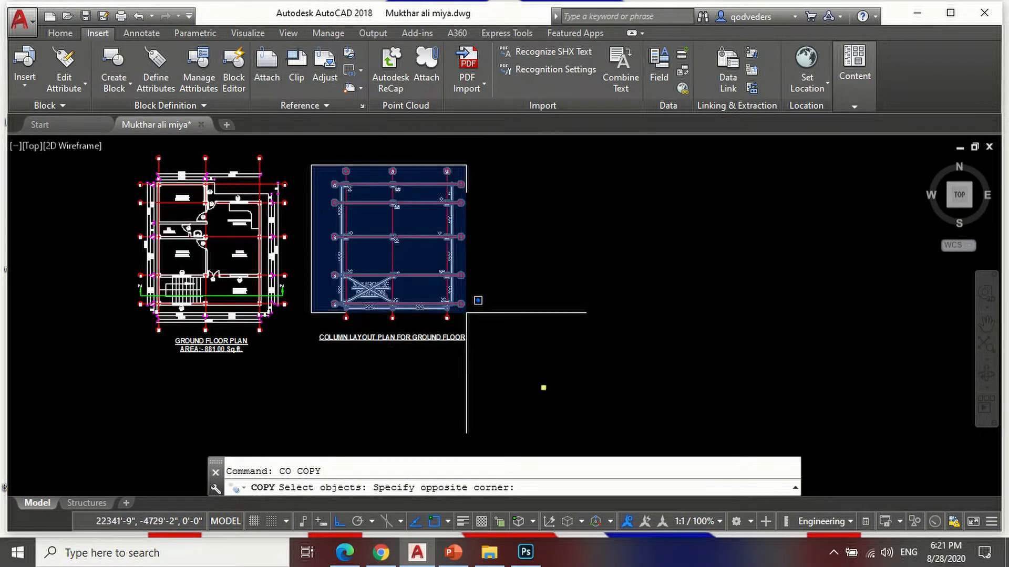
scroll(474, 373, "up", 2)
left_click(474, 374)
scroll(474, 373, "down", 2)
key("Return")
left_click(359, 317)
left_click(539, 323)
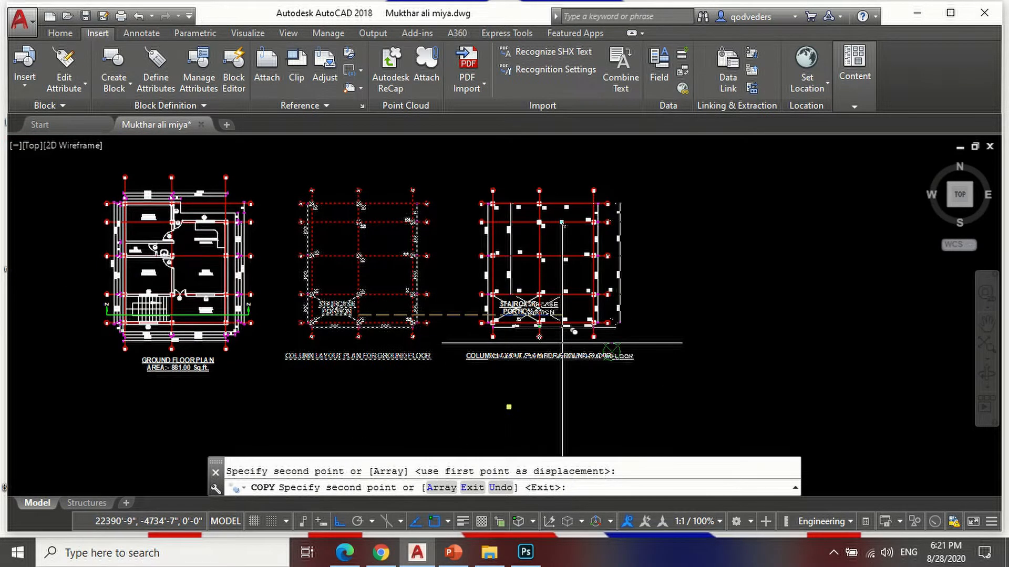
scroll(537, 370, "up", 4)
key("Return")
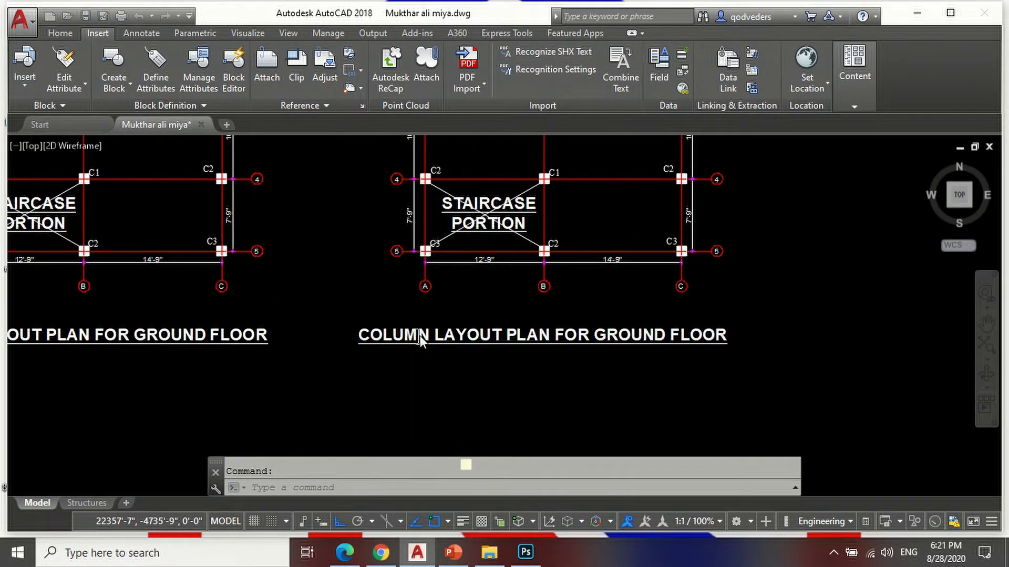
Change the copied plan's title to "BEAM LAYOUT PLAN FOR GROUND FLOOR".
double_click(420, 335)
type("BEAM")
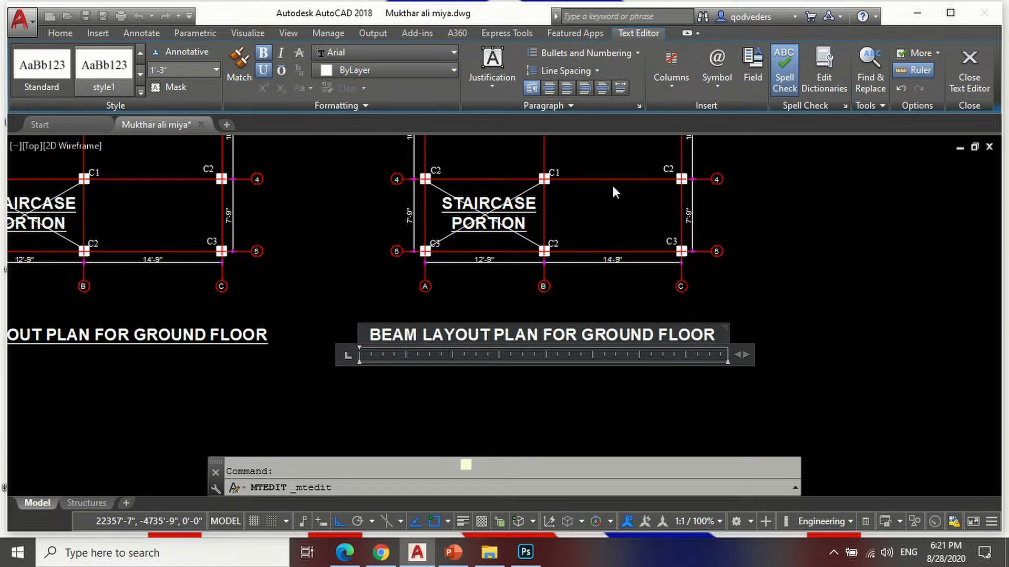
left_click(970, 78)
scroll(187, 445, "down", 2)
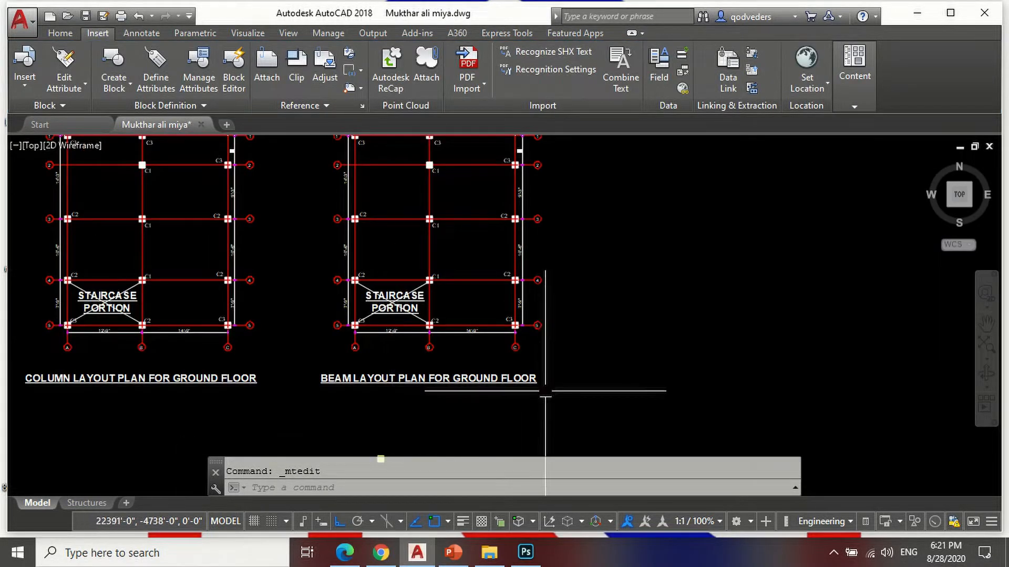
Erase all the C1, C2 and C3 column labels from the beam layout plan.
scroll(446, 324, "up", 4)
key("Escape")
type("e")
key("Return")
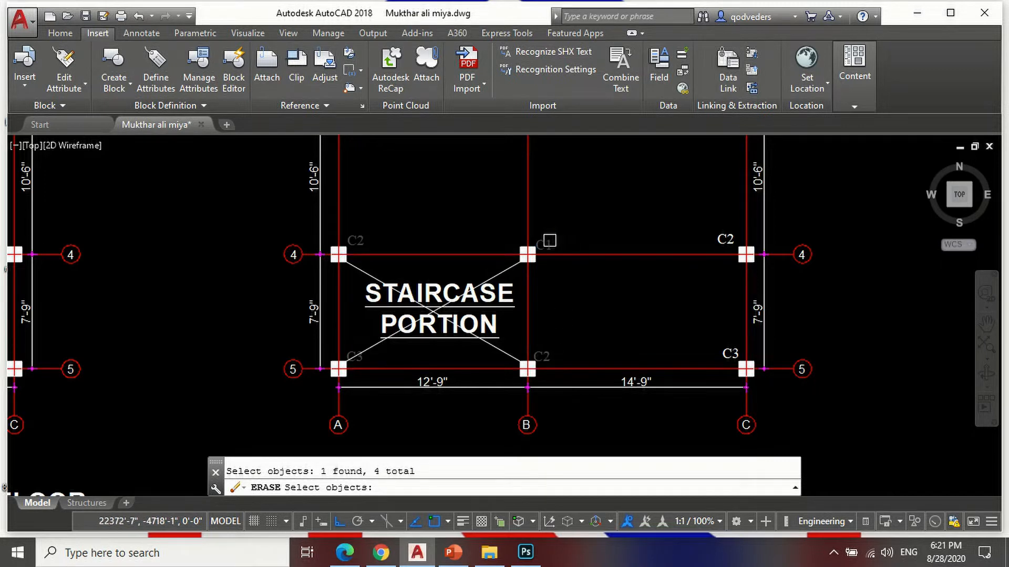
scroll(577, 322, "down", 2)
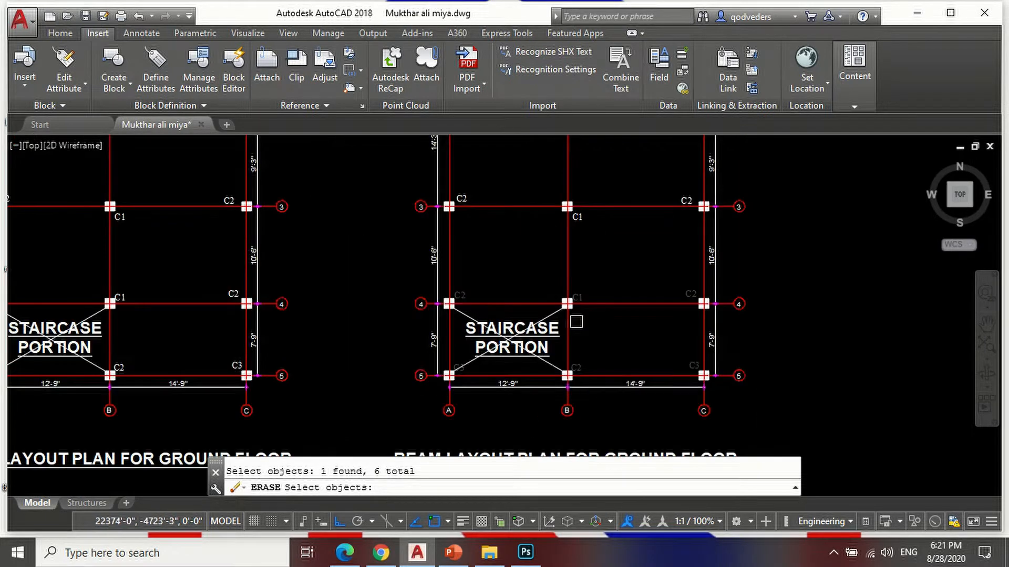
left_click(593, 208)
scroll(659, 205, "up", 2)
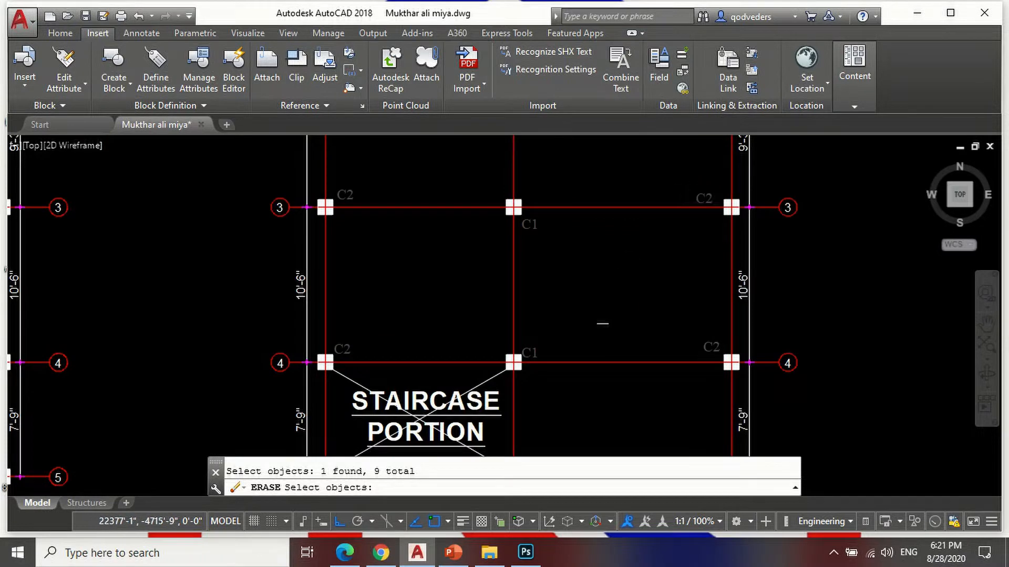
scroll(603, 330, "down", 3)
scroll(574, 200, "up", 5)
left_click(828, 200)
scroll(670, 338, "down", 2)
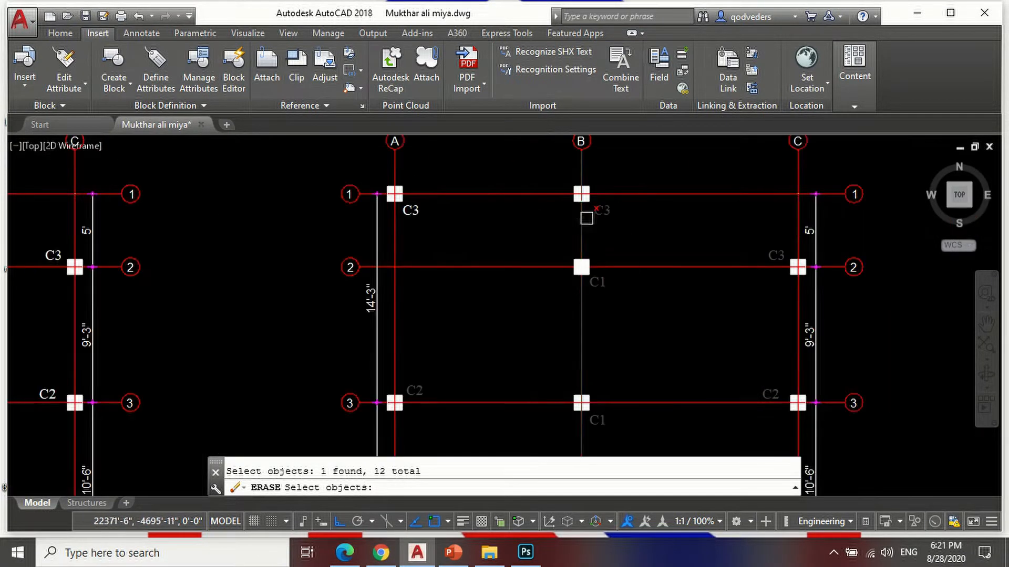
scroll(437, 232, "down", 2)
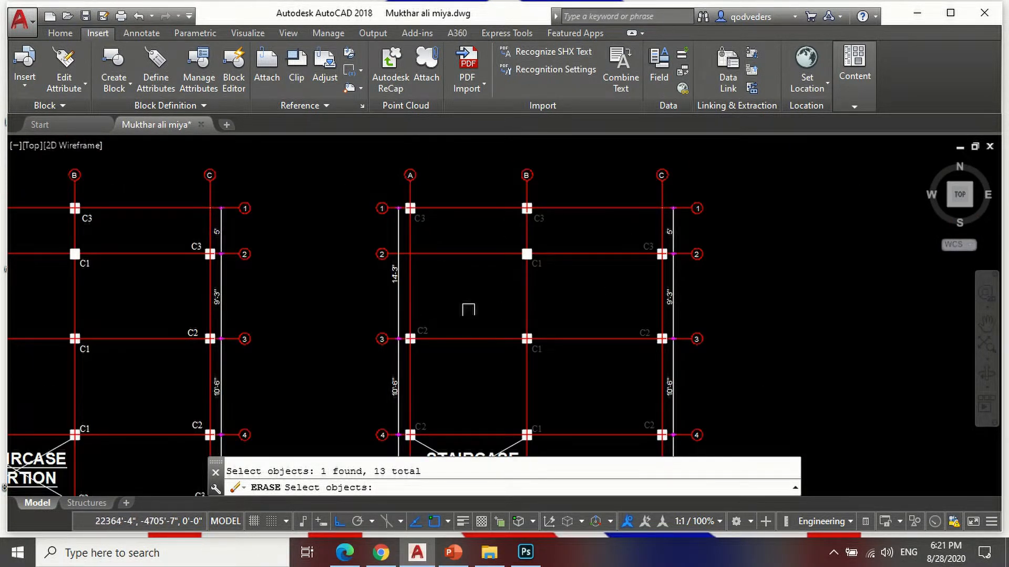
key("Return")
scroll(592, 200, "down", 2)
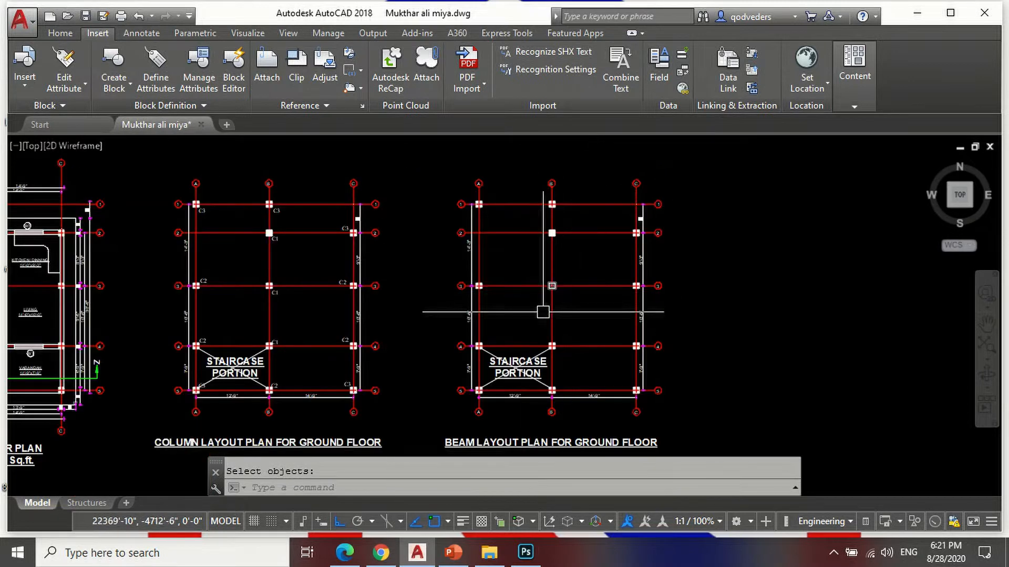
Start a multiline for the beams with Zero justification and a scale of 9.
scroll(598, 400, "up", 2)
scroll(603, 363, "down", 2)
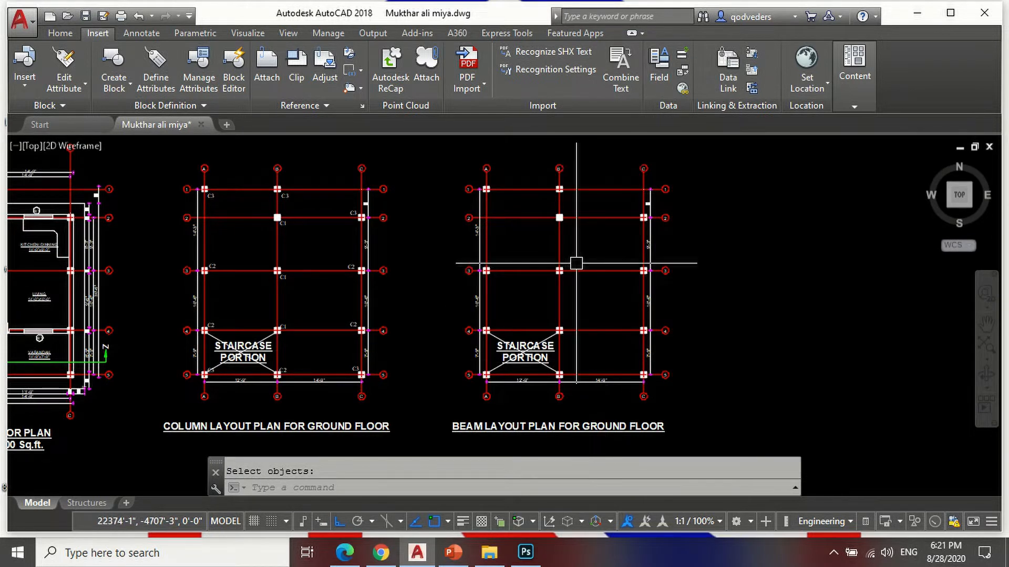
scroll(542, 154, "up", 2)
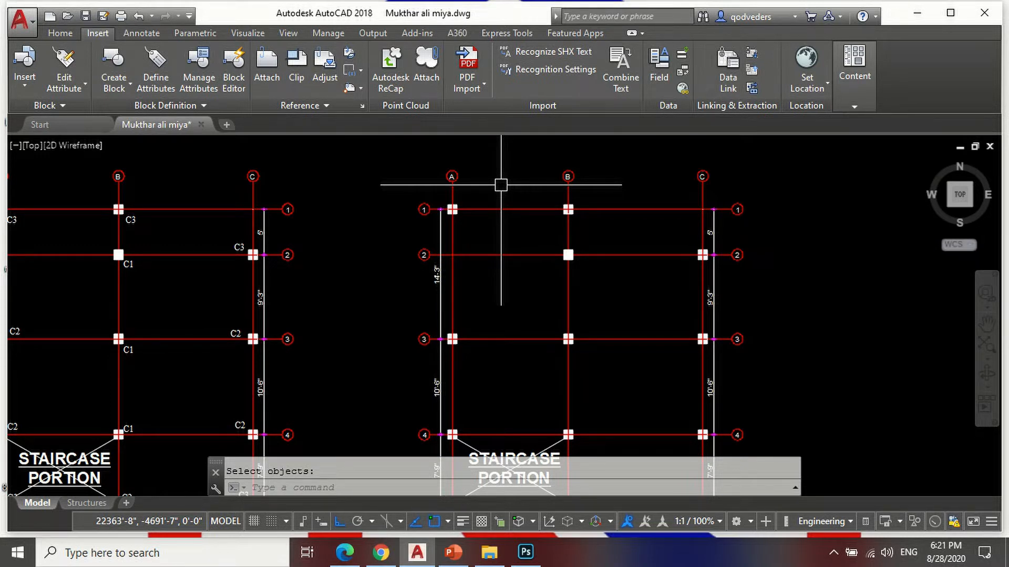
type("ML")
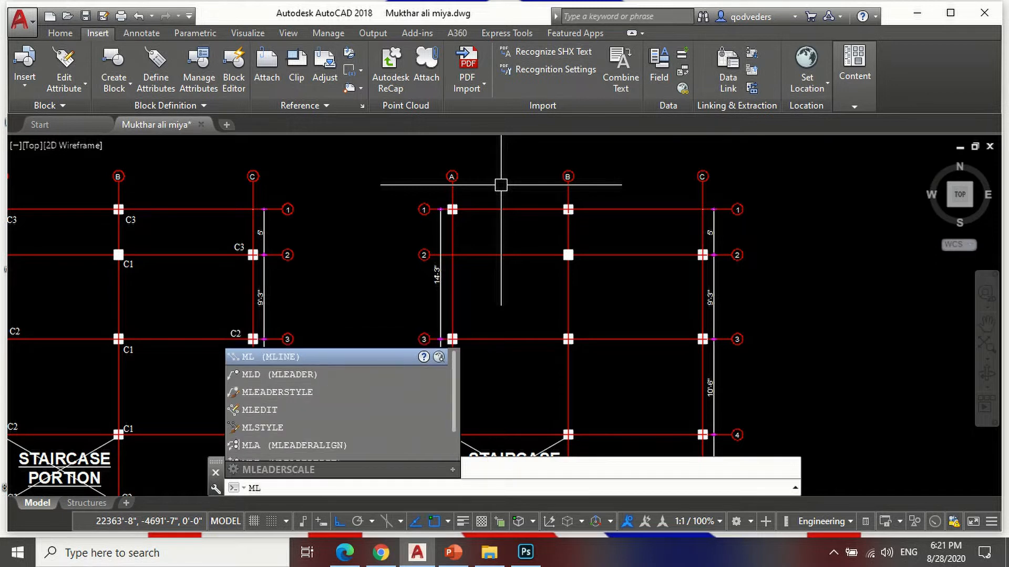
key("Return")
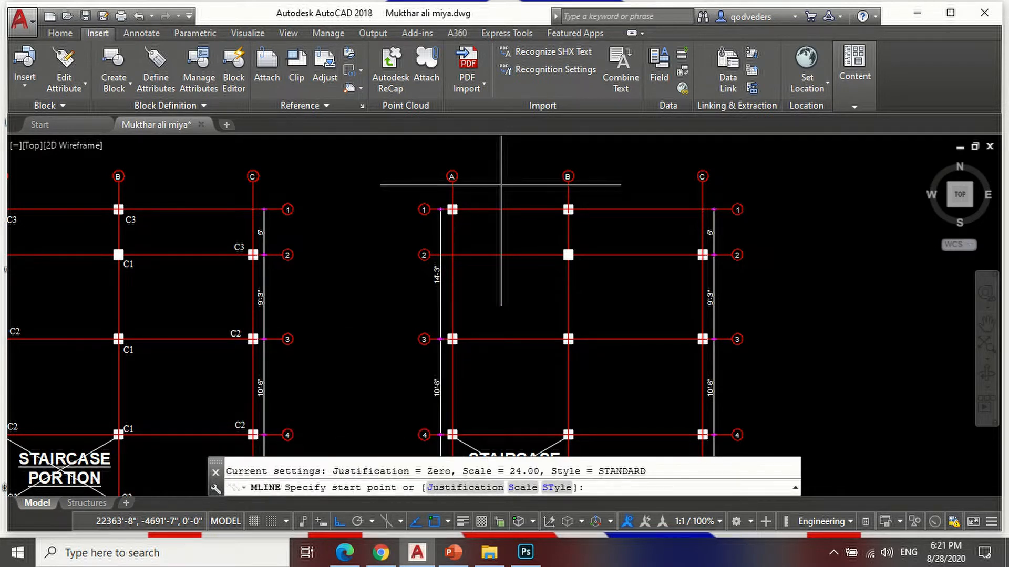
type("J")
key("Return")
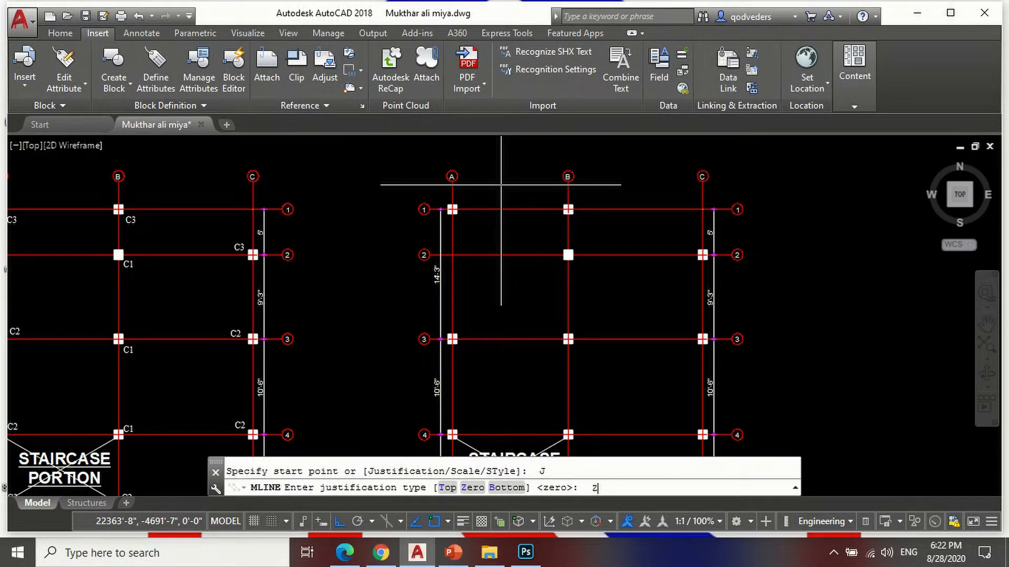
key("Return")
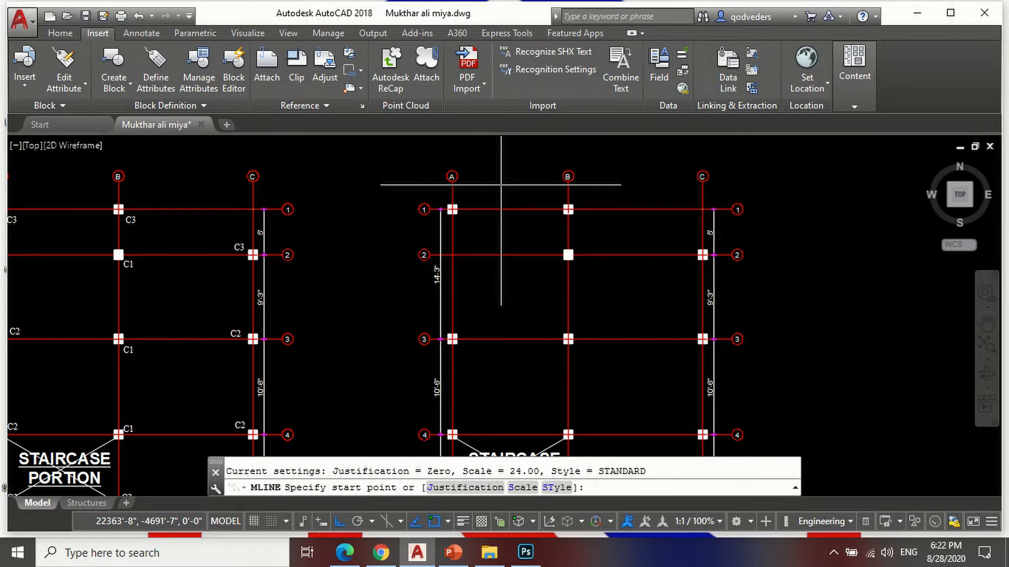
key("Return")
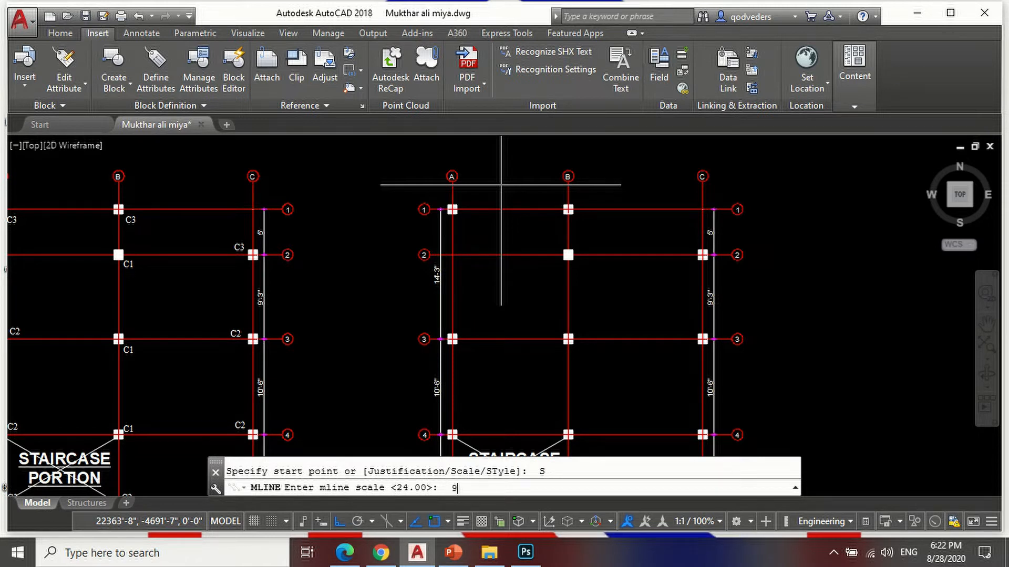
key("Return")
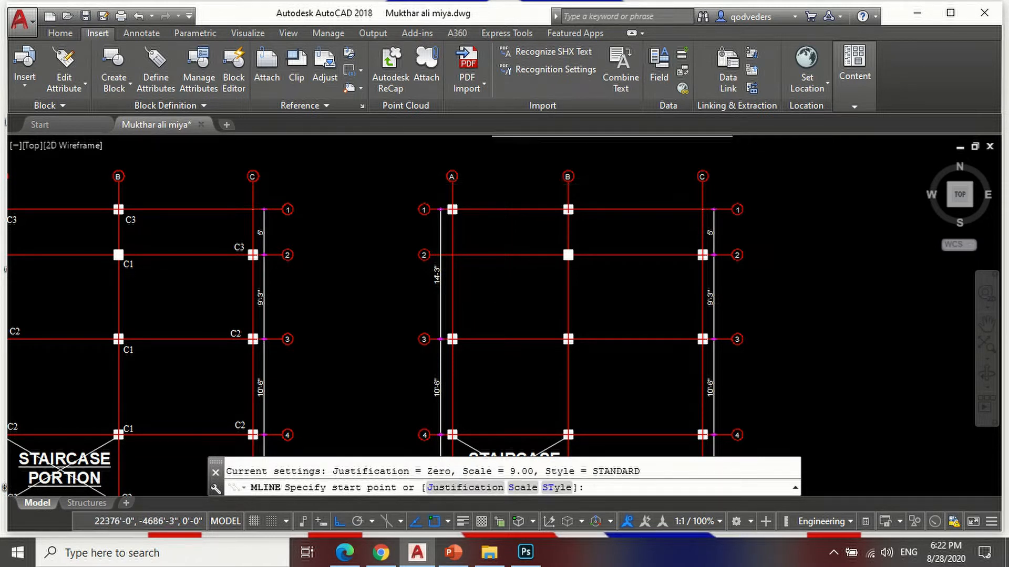
Draw the beam multiline along grid line 1 from the centre of column A to column B.
scroll(457, 205, "up", 5)
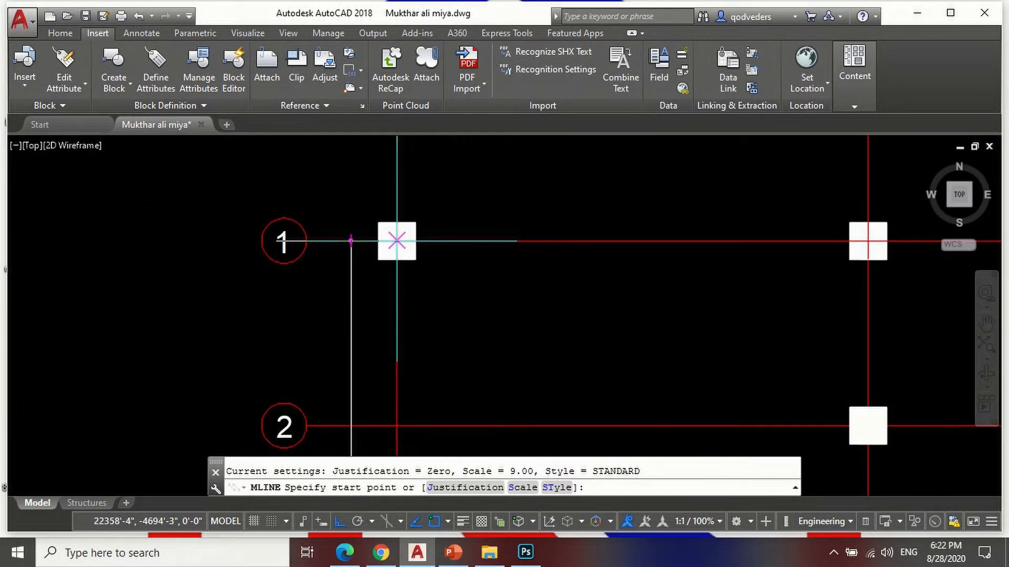
left_click(397, 241)
scroll(693, 241, "down", 3)
scroll(691, 231, "up", 4)
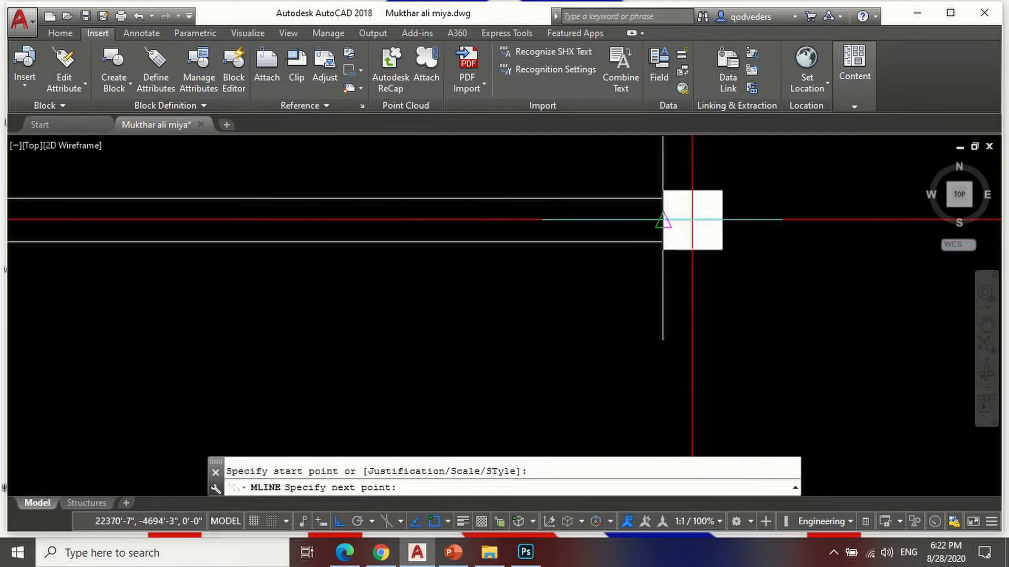
left_click(692, 220)
scroll(692, 219, "down", 5)
key("Return")
Draw a beam multiline along grid line A from the column at grid 1 to the column at grid 5.
scroll(488, 251, "up", 2)
scroll(536, 222, "down", 2)
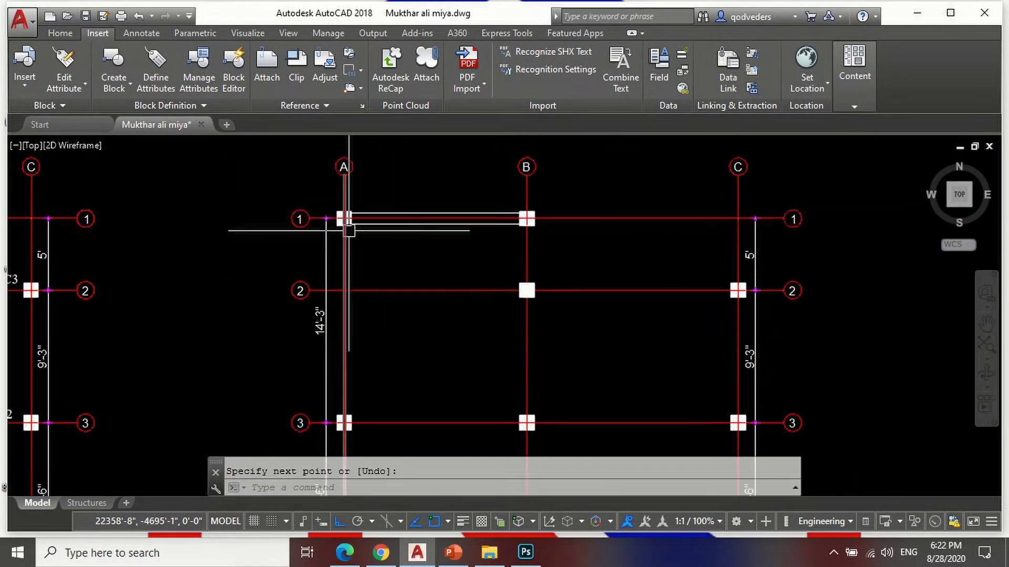
scroll(344, 232, "up", 4)
key("Return")
left_click(348, 208)
scroll(349, 216, "down", 6)
scroll(352, 401, "up", 6)
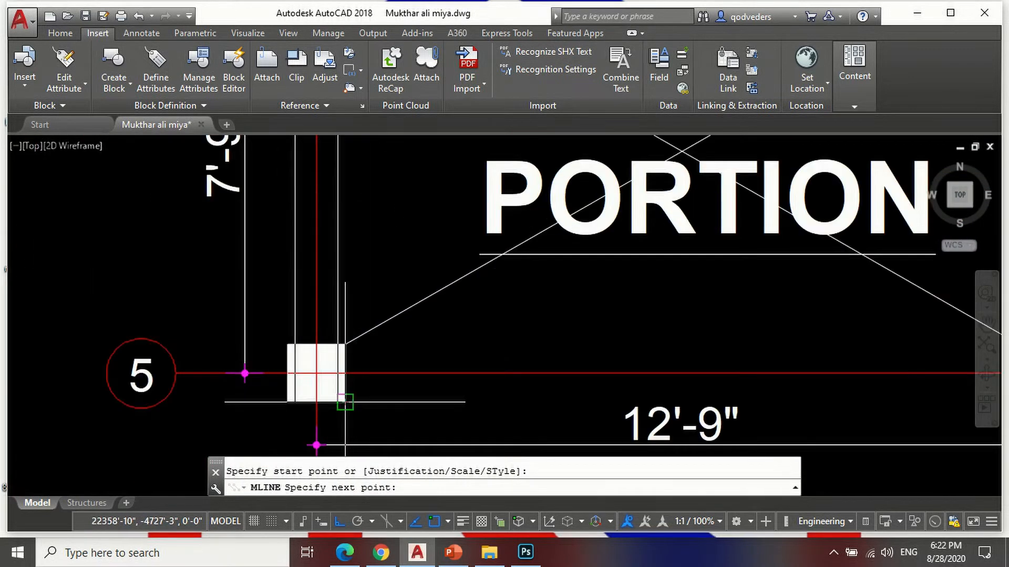
scroll(328, 355, "up", 2)
left_click(309, 341)
scroll(293, 364, "down", 6)
key("Return")
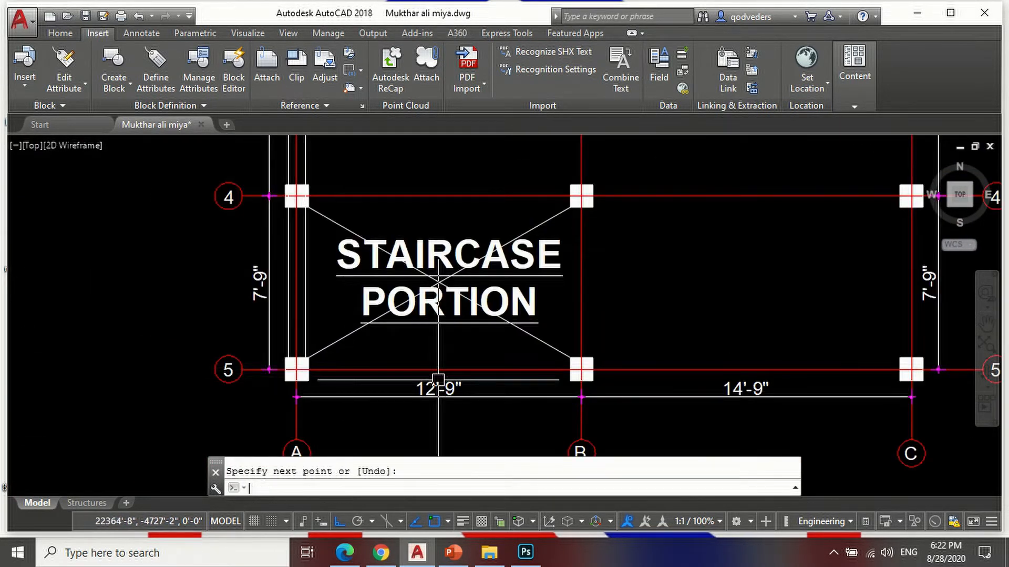
Draw a beam multiline along grid line 5 from the column at grid C to the column at grid A.
scroll(316, 377, "up", 2)
scroll(276, 388, "down", 2)
scroll(888, 396, "up", 4)
key("Return")
left_click(871, 338)
scroll(861, 348, "down", 4)
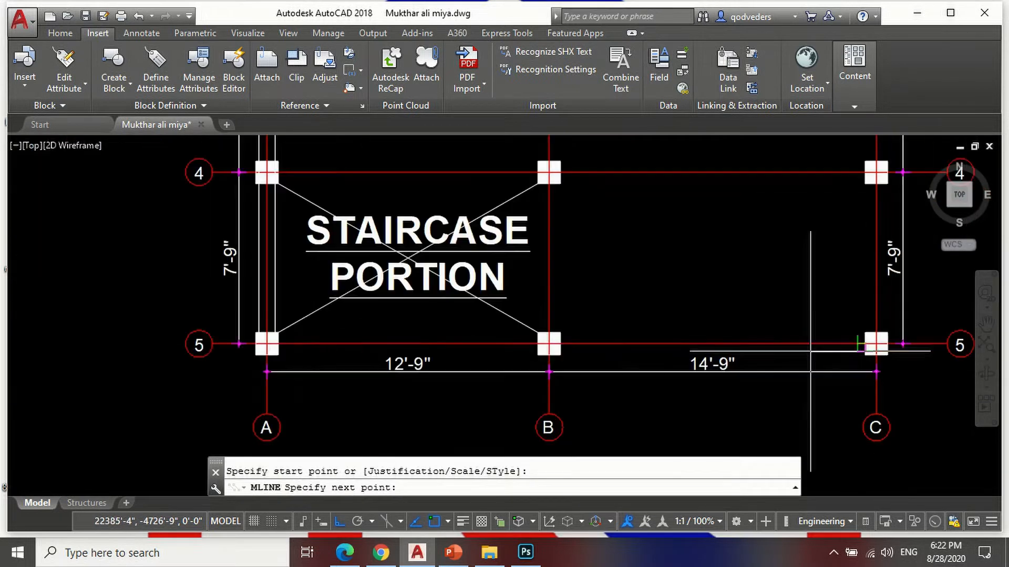
scroll(300, 345, "up", 2)
left_click(265, 346)
scroll(290, 389, "down", 4)
key("Return")
Draw a beam multiline along grid line C from the column at grid 5 to the column at grid 2.
scroll(525, 390, "down", 6)
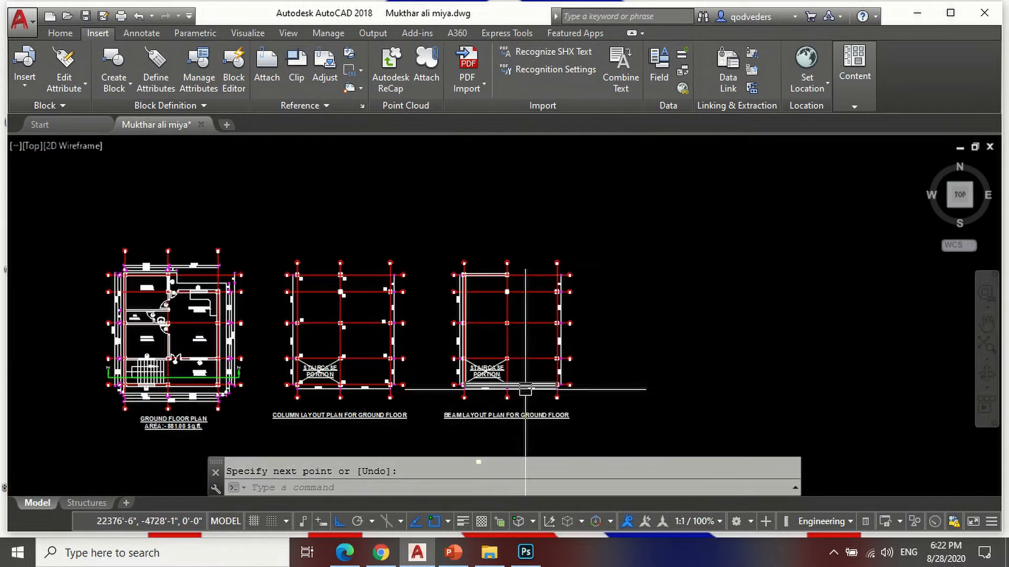
scroll(560, 396, "up", 4)
scroll(520, 310, "up", 1)
key("Return")
left_click(544, 331)
scroll(462, 368, "down", 4)
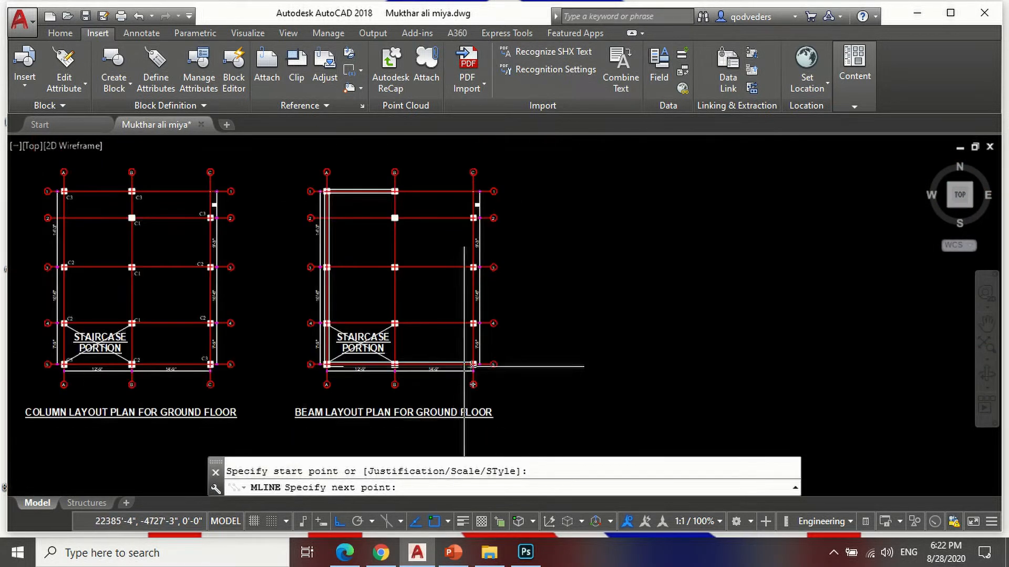
scroll(467, 217, "up", 4)
left_click(510, 226)
scroll(589, 231, "down", 2)
scroll(559, 234, "up", 4)
key("Return")
Draw a beam multiline along grid line 2 from the column at grid C to the column at grid B.
key("Return")
left_click(576, 243)
scroll(601, 248, "down", 4)
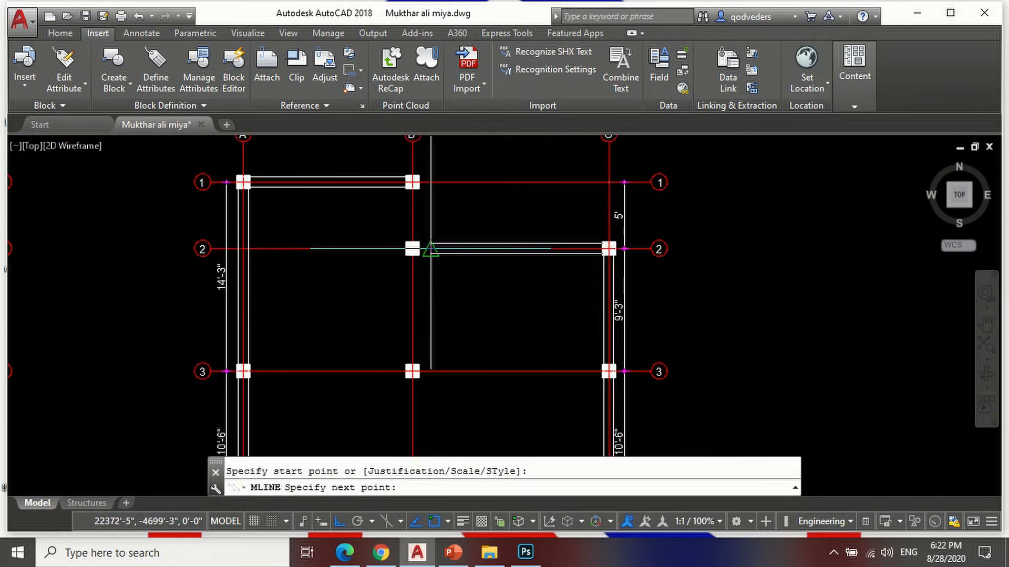
scroll(450, 255, "up", 4)
left_click(422, 248)
scroll(527, 342, "down", 4)
key("Return")
Draw a beam multiline along grid line 3 from the column at grid C to the column at grid A.
scroll(535, 354, "up", 5)
left_click(519, 339)
scroll(518, 339, "down", 4)
scroll(402, 325, "down", 5)
scroll(310, 324, "up", 2)
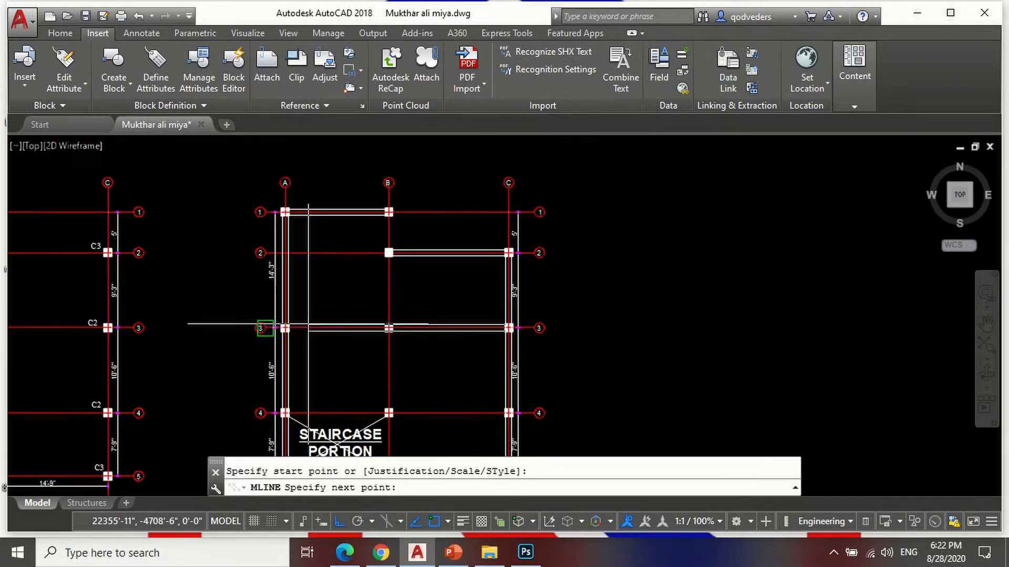
scroll(308, 324, "up", 5)
left_click(208, 342)
scroll(226, 342, "down", 4)
key("Return")
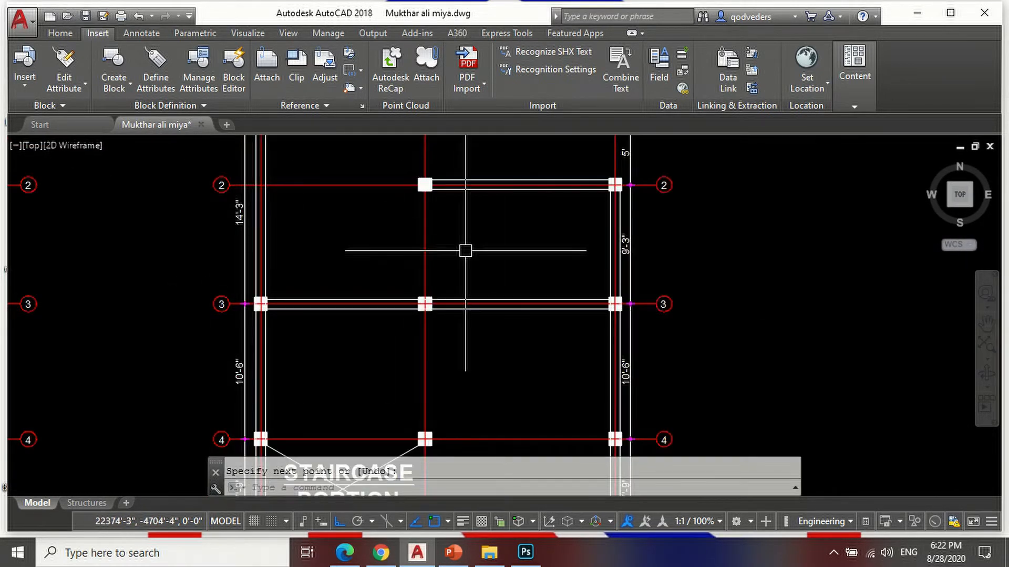
Draw a beam multiline along grid line B from the column at grid 1 to the column at grid 5.
scroll(442, 244, "up", 5)
key("Return")
left_click(447, 163)
scroll(449, 184, "down", 4)
scroll(584, 219, "down", 4)
scroll(420, 336, "up", 8)
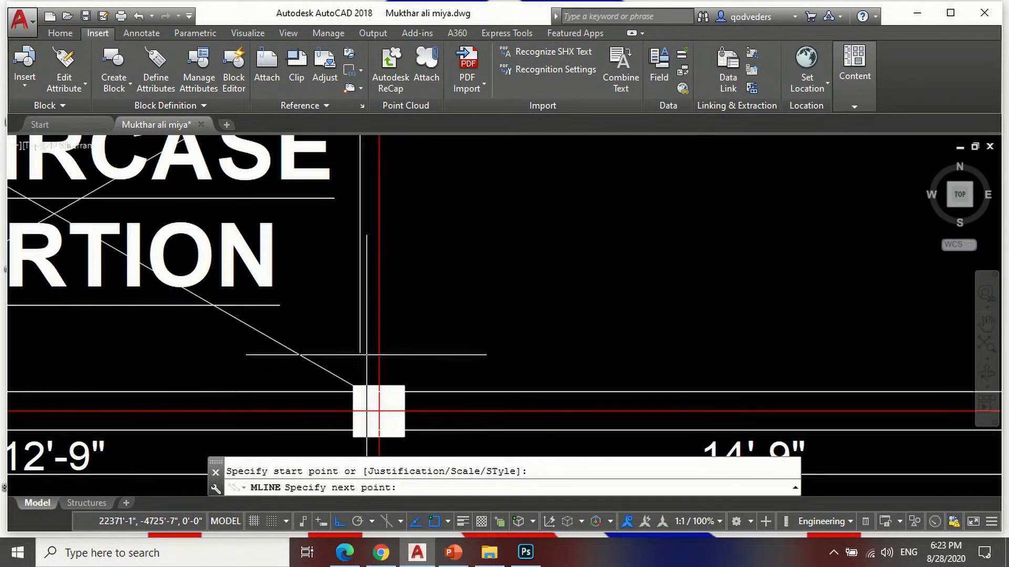
left_click(378, 412)
scroll(375, 410, "down", 4)
scroll(592, 315, "up", 6)
key("Return")
Draw a beam multiline along grid line 4 from the column at grid C to the column at grid A.
key("Return")
left_click(568, 315)
scroll(560, 317, "down", 6)
scroll(253, 323, "up", 4)
left_click(210, 302)
scroll(283, 304, "down", 2)
key("Return")
Copy a C1 label from the column layout plan to below the grid line 2 beam in the beam layout plan.
scroll(652, 306, "down", 6)
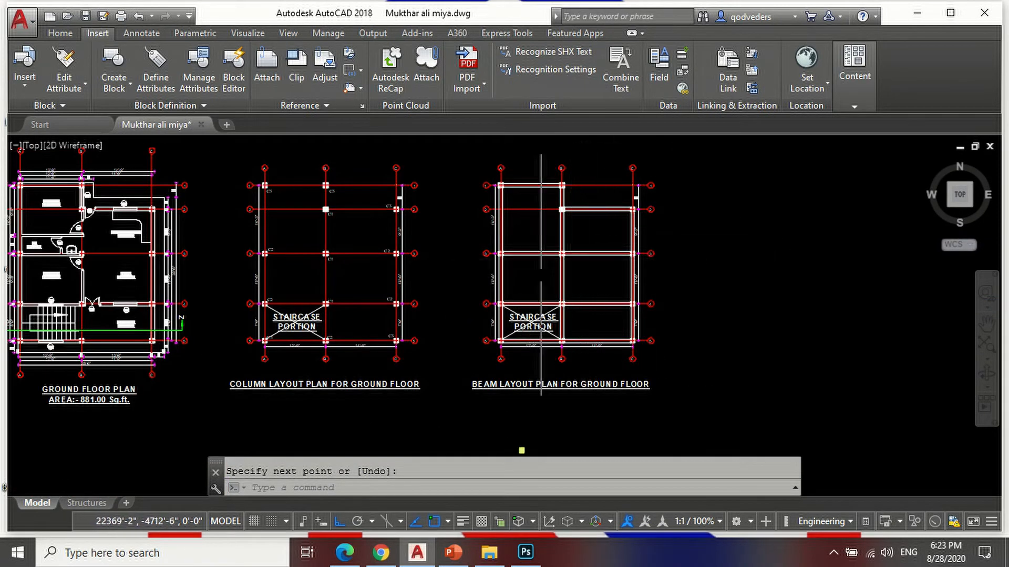
type("co")
key("Return")
scroll(347, 259, "up", 6)
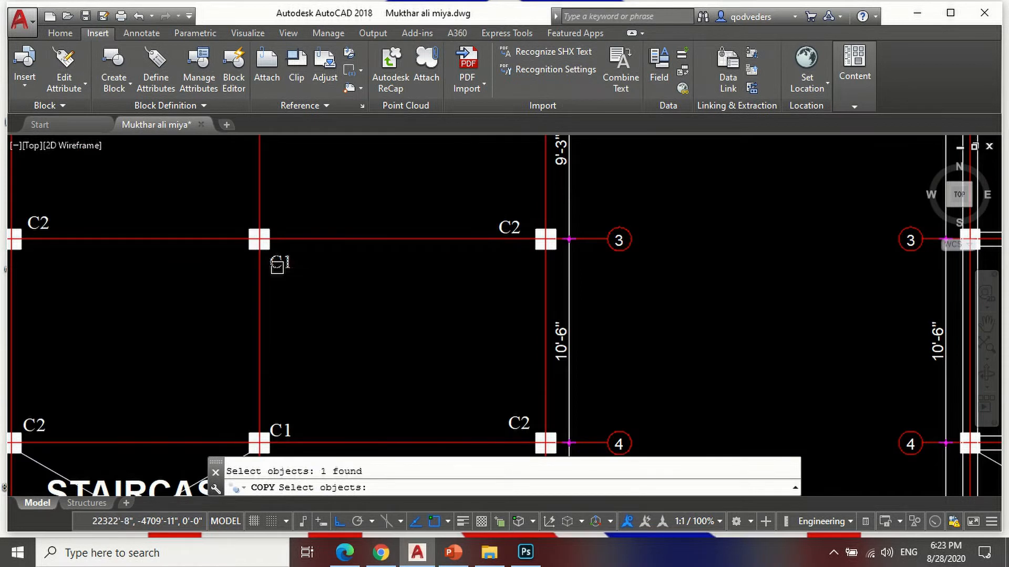
left_click(277, 268)
key("Return")
left_click(296, 303)
scroll(268, 307, "down", 6)
scroll(545, 259, "up", 6)
key("F8")
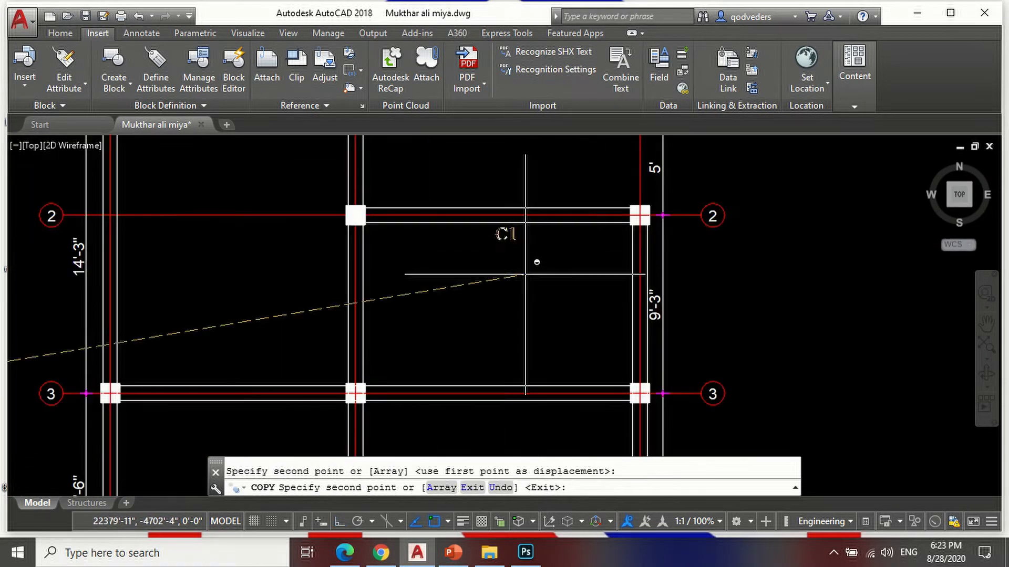
left_click(528, 272, "shift")
scroll(562, 294, "down", 2)
key("Return")
Change the text of the copied label below the grid line 2 beam to B1.
scroll(522, 267, "up", 4)
double_click(546, 248)
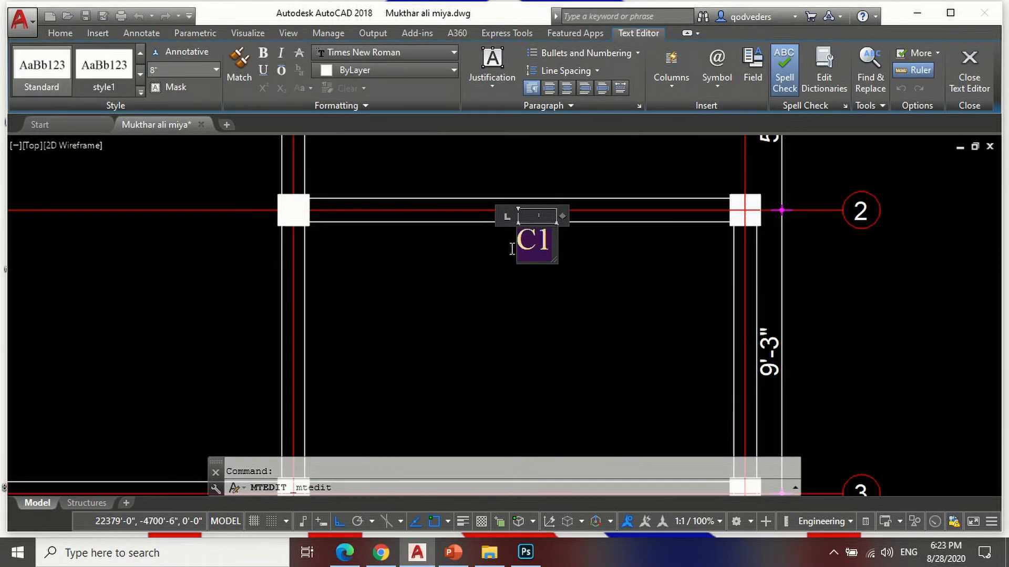
left_click(678, 259)
scroll(649, 281, "down", 5)
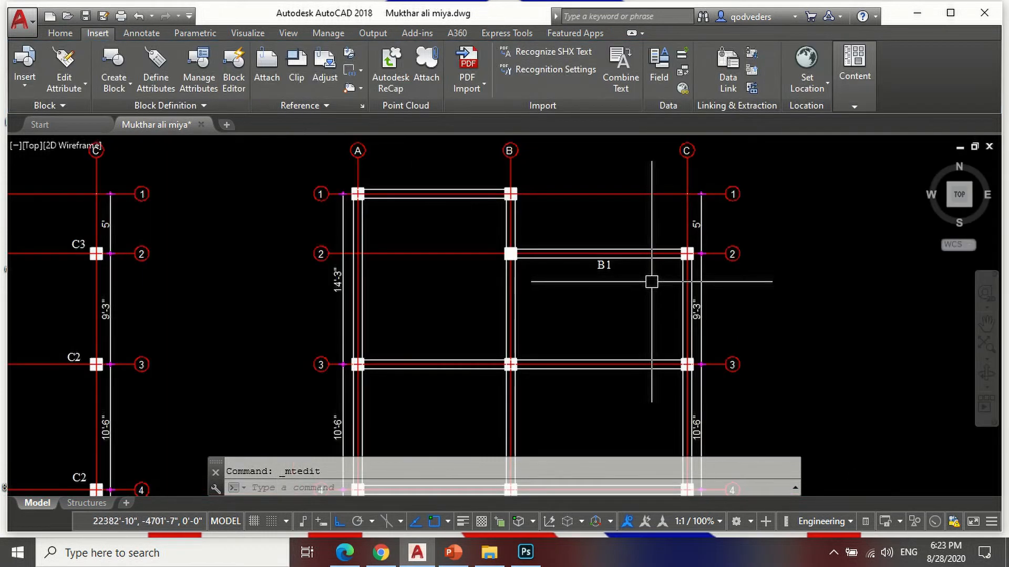
Copy the B1 label beside the grid line A beam between grids 1 and 3 and change its text to B2.
type("CO")
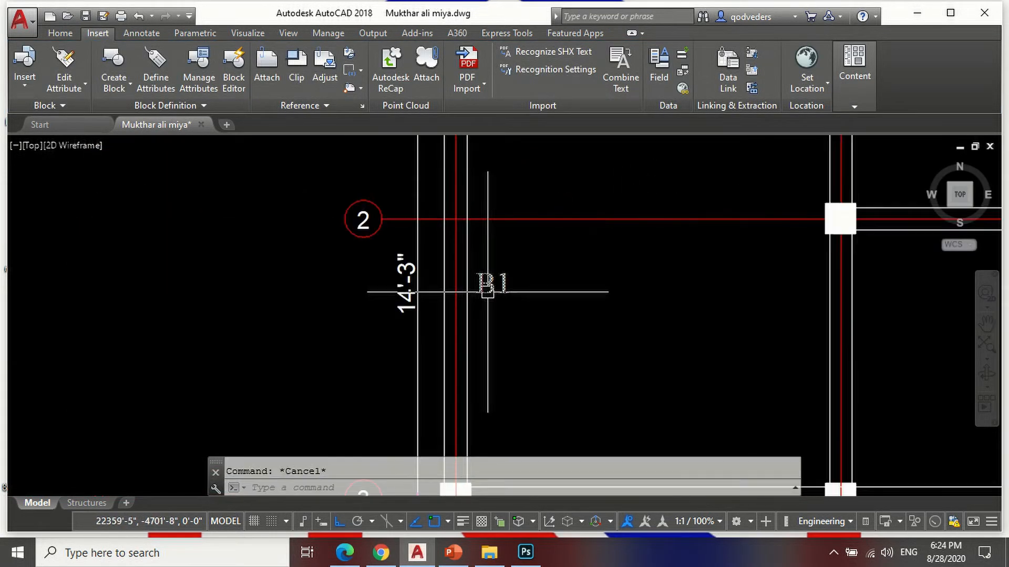
double_click(489, 290)
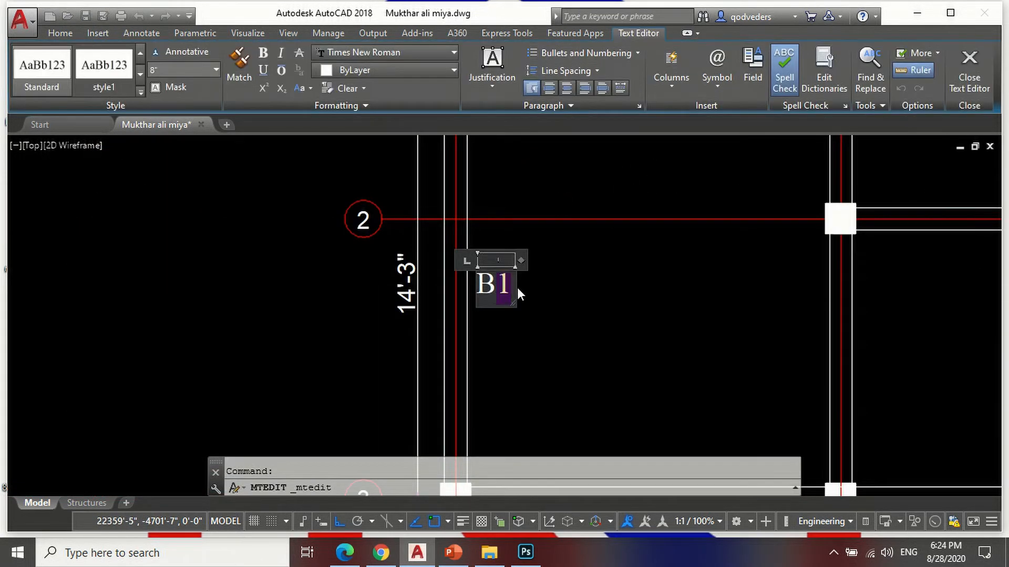
left_click(969, 74)
scroll(547, 277, "down", 4)
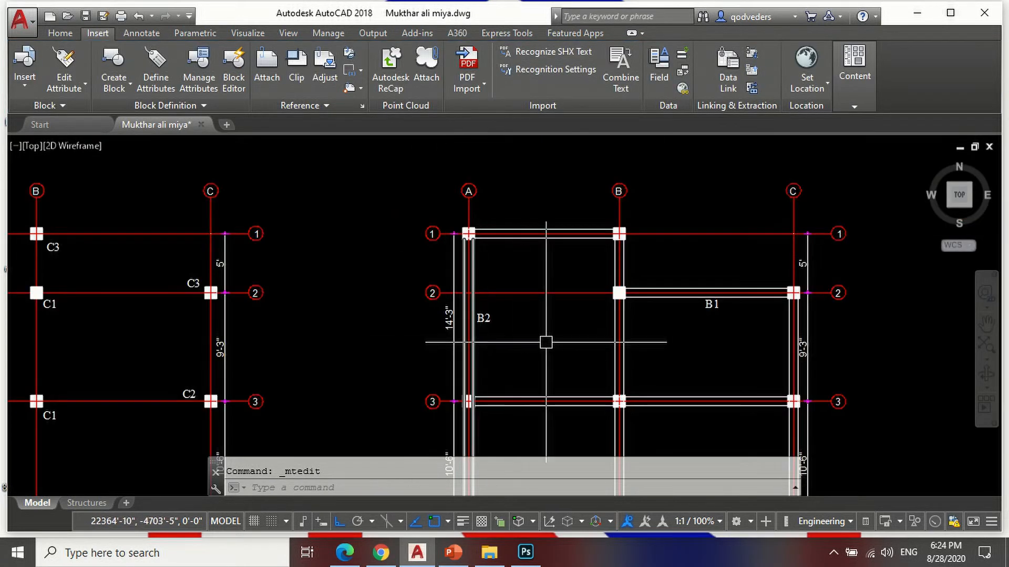
Copy the B1 label above the beams between grids B and C on grid lines 3, 4 and 5.
type("CO")
key("Return")
scroll(716, 324, "up", 4)
left_click(710, 289)
key("Return")
scroll(725, 292, "up", 4)
left_click(648, 258)
scroll(674, 288, "down", 6)
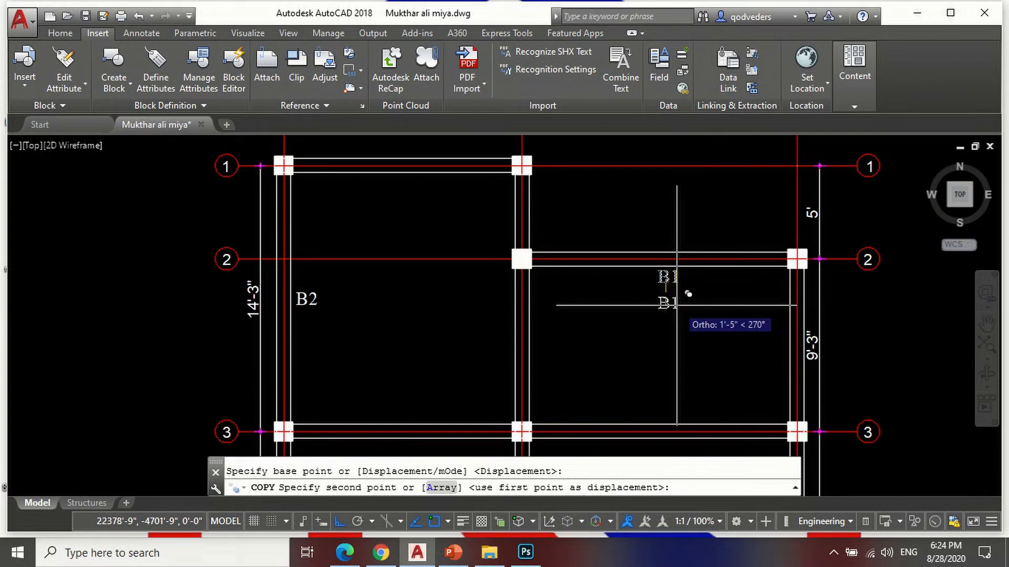
scroll(699, 306, "up", 6)
left_click(654, 297)
scroll(653, 297, "down", 6)
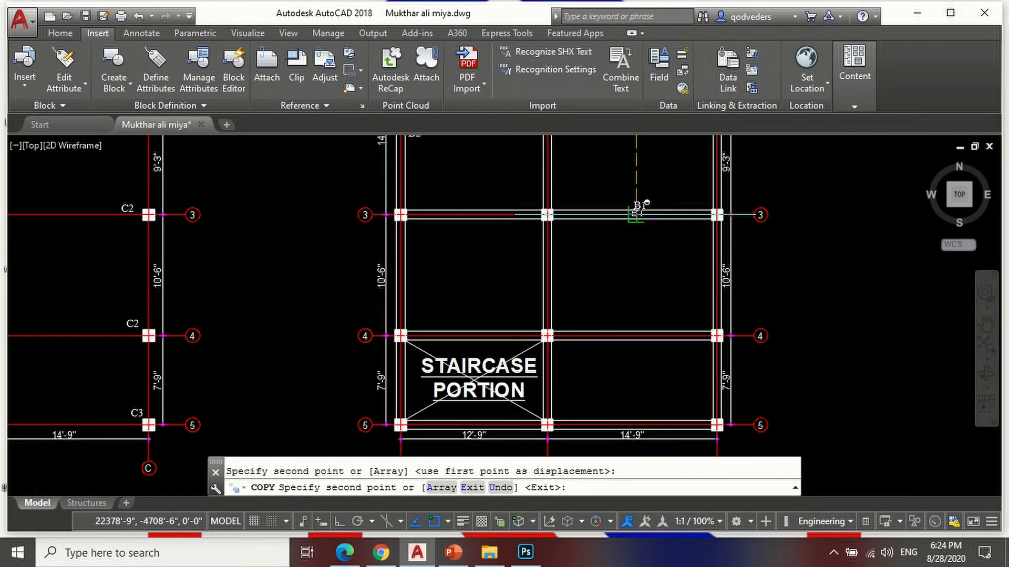
scroll(580, 317, "up", 6)
left_click(579, 318)
scroll(580, 318, "down", 6)
scroll(537, 258, "up", 7)
left_click(512, 285)
scroll(511, 287, "down", 7)
Copy the B1 label to the beams between grids A and B on grid lines 5, 4, 3 and 1.
scroll(483, 218, "up", 5)
left_click(482, 217)
scroll(482, 217, "down", 7)
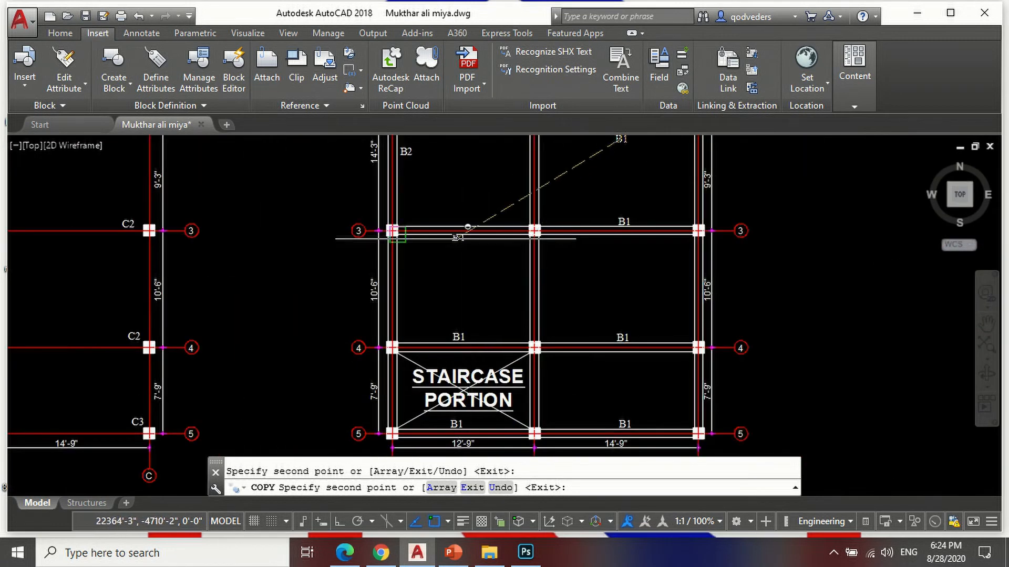
scroll(456, 221, "up", 6)
left_click(466, 281)
scroll(418, 342, "down", 9)
scroll(412, 290, "up", 7)
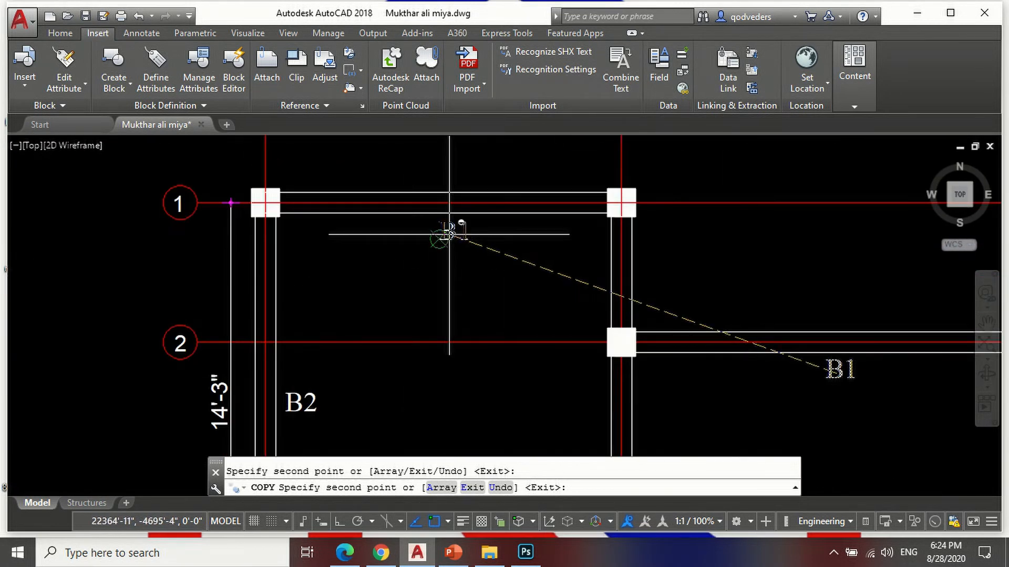
left_click(448, 235)
scroll(570, 192, "down", 2)
key("Return")
Copy the B2 label beside each beam span along grid line B and the spans of grid lines A and C between grids 3 and 5.
type("co")
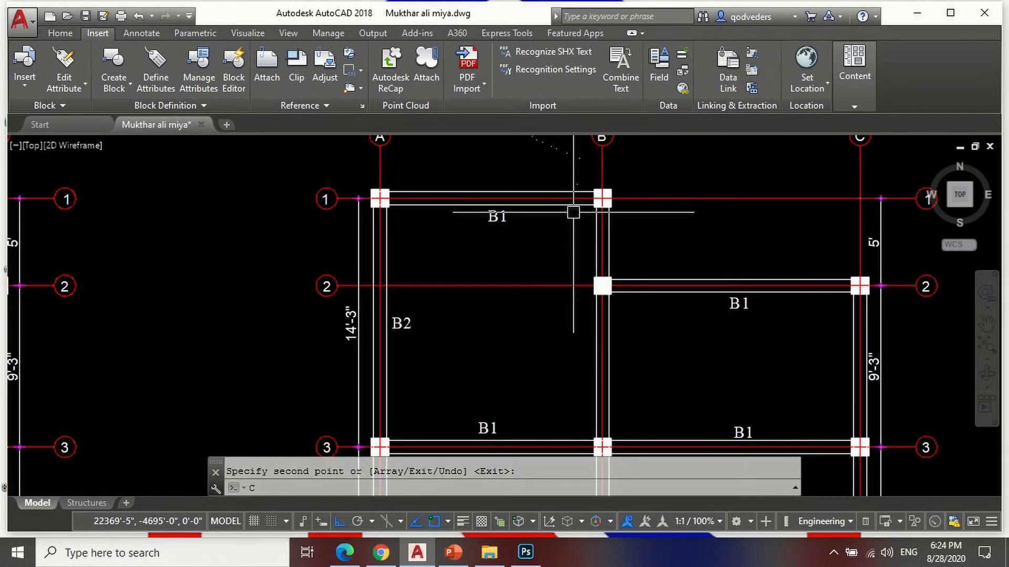
key("Return")
scroll(386, 329, "up", 2)
left_click(402, 323)
key("Return")
left_click(433, 355)
scroll(479, 385, "down", 5)
scroll(556, 331, "up", 7)
key("F8")
left_click(732, 298)
left_click(551, 231)
scroll(550, 231, "down", 6)
scroll(551, 334, "up", 4)
left_click(558, 305)
left_click(214, 307)
scroll(318, 280, "down", 4)
scroll(566, 313, "up", 8)
scroll(475, 331, "down", 8)
left_click(471, 291)
scroll(644, 331, "down", 3)
scroll(529, 375, "up", 7)
left_click(677, 402)
left_click(352, 342)
scroll(352, 342, "down", 4)
scroll(226, 347, "up", 6)
left_click(189, 337)
scroll(421, 307, "down", 2)
scroll(421, 336, "down", 6)
scroll(591, 363, "up", 3)
Move the B2 label beside the grid line C beam between grids 3 and 4 down to the middle of its span.
left_click(619, 335)
left_click(510, 317)
left_click(509, 290)
scroll(466, 386, "down", 3)
left_click(562, 219)
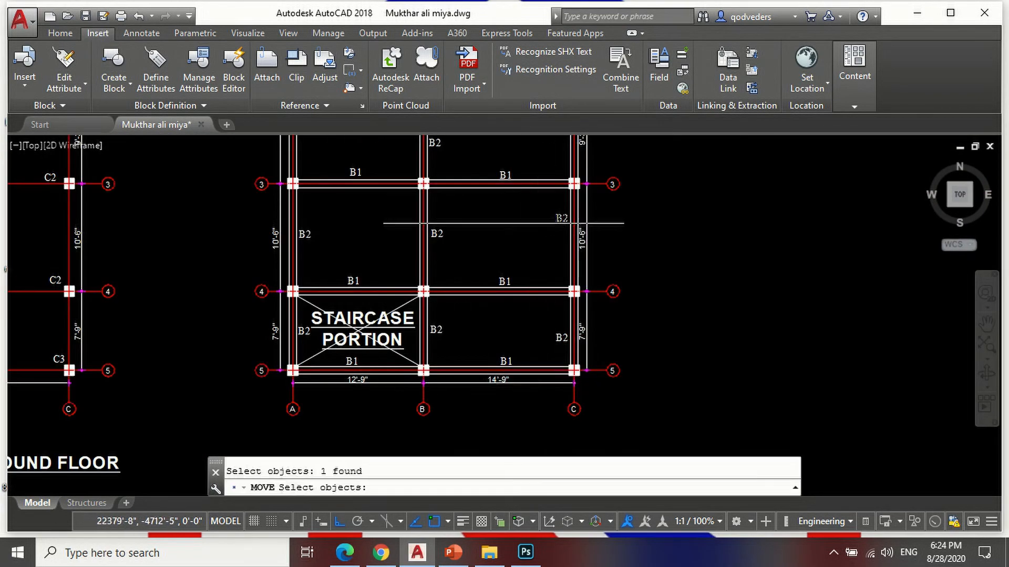
left_click(499, 260)
scroll(499, 260, "down", 3)
scroll(462, 316, "up", 1)
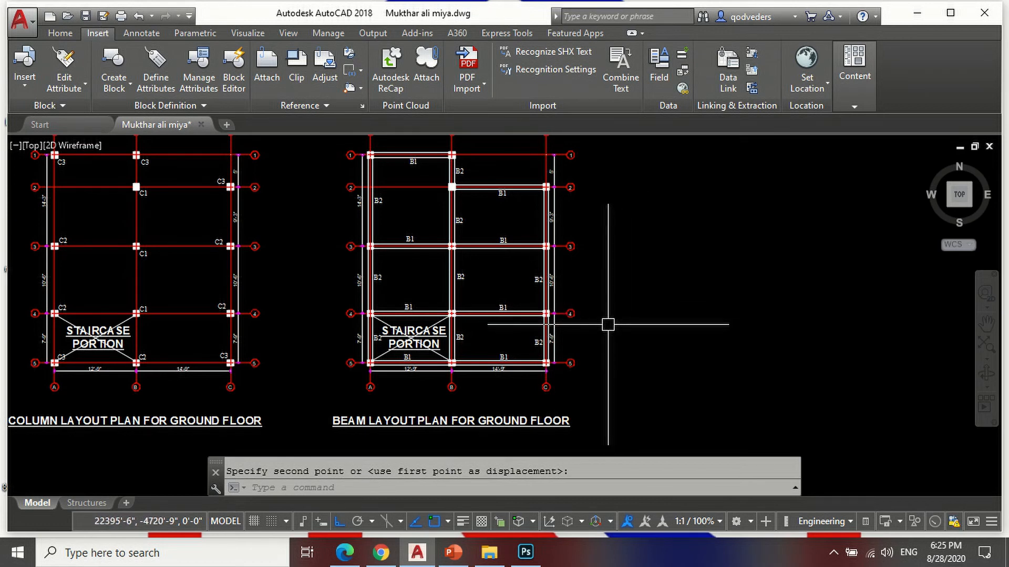
scroll(660, 407, "down", 3)
scroll(671, 342, "up", 5)
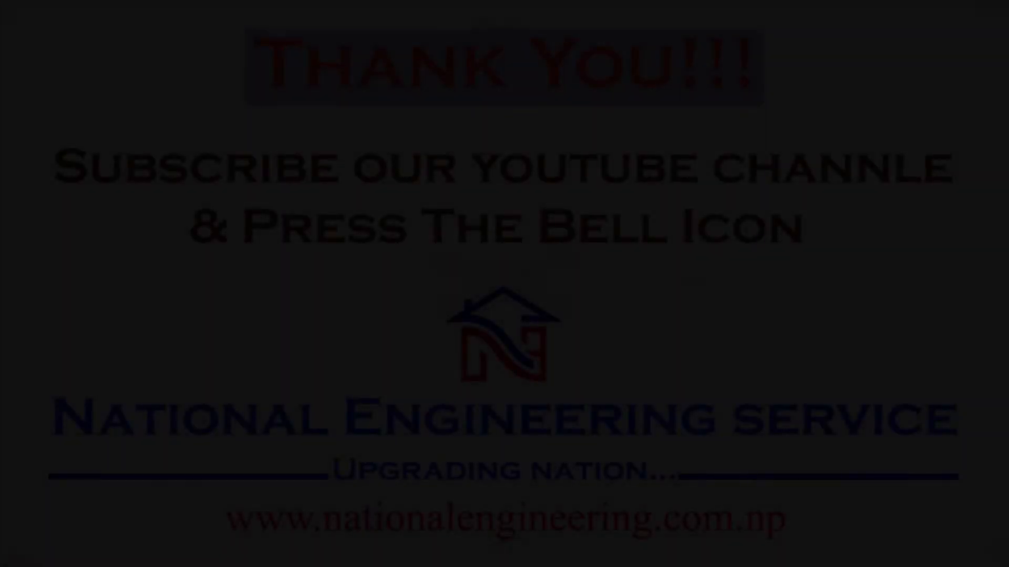